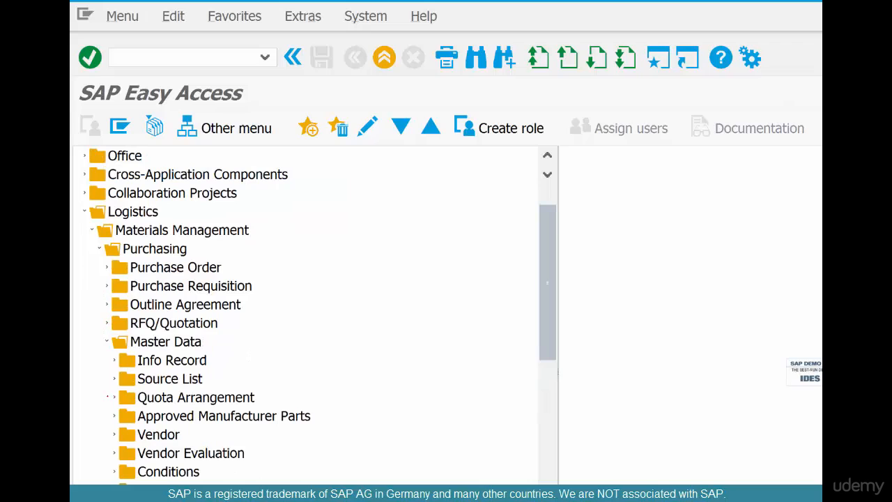
- Expand the Vendor folder in the Purchasing master data and select its Central subfolder
{"action": "left_click", "coordinate": [114, 433]}
{"action": "scroll", "coordinate": [218, 435], "scroll_direction": "down", "scroll_amount": 1}
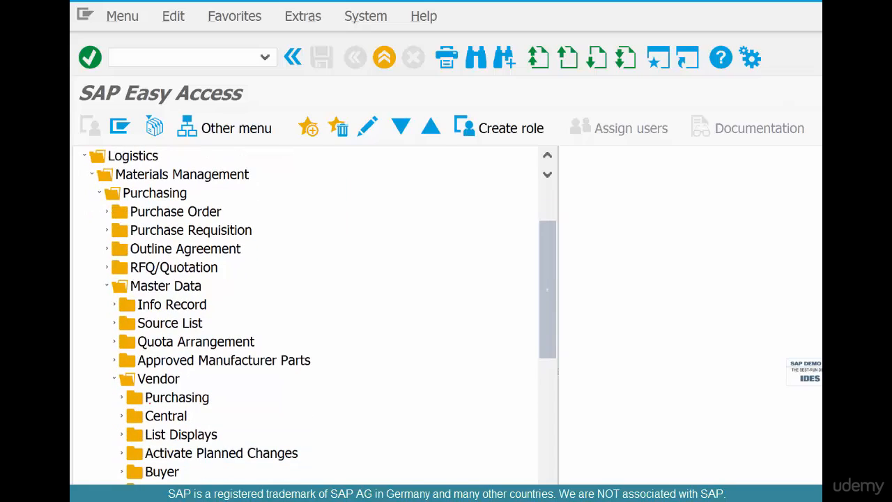
{"action": "left_click", "coordinate": [174, 398]}
{"action": "left_click", "coordinate": [165, 417]}
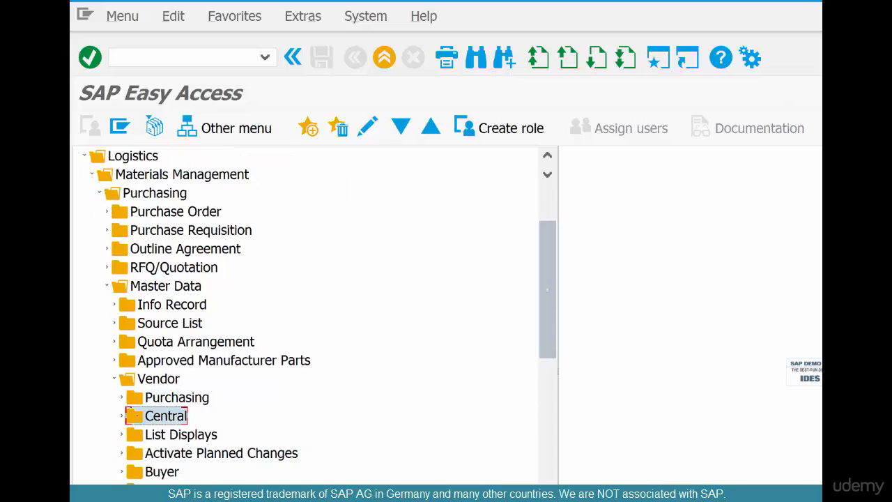
- Look at the MK01 Create and MK02 Change transactions in the vendor's Purchasing folder and collapse the folder again
{"action": "left_click", "coordinate": [121, 398]}
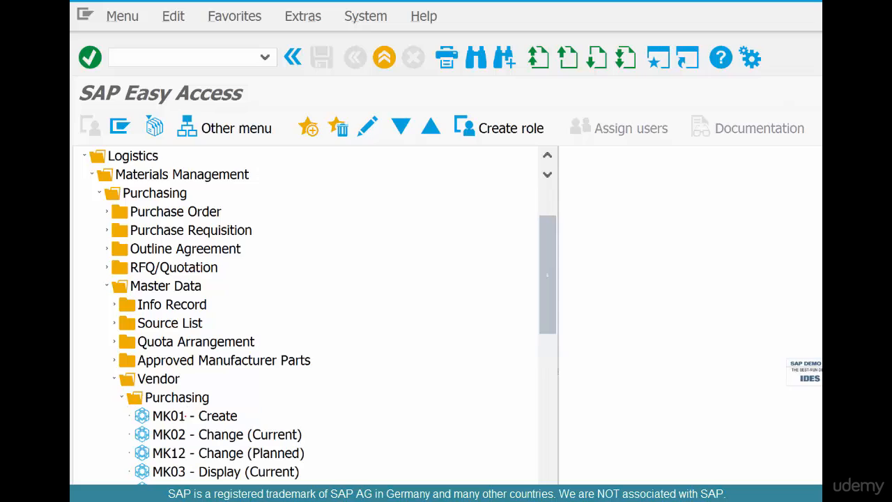
{"action": "left_click", "coordinate": [186, 416]}
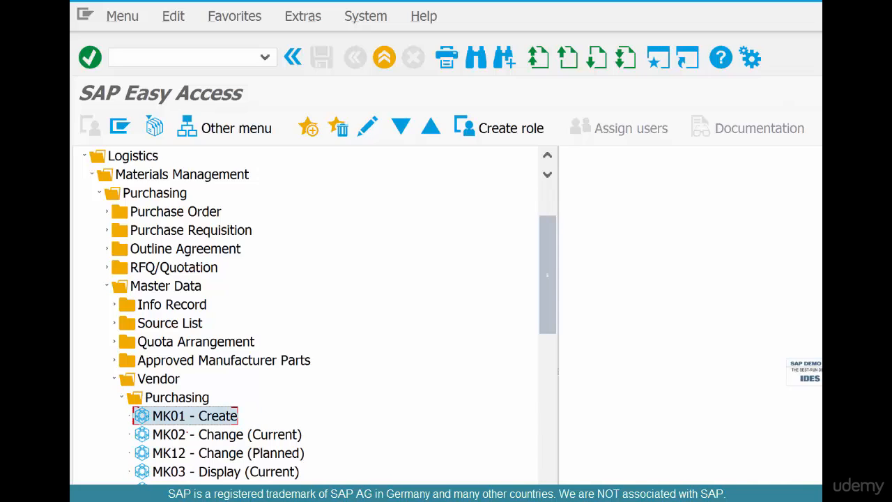
{"action": "left_click", "coordinate": [187, 433]}
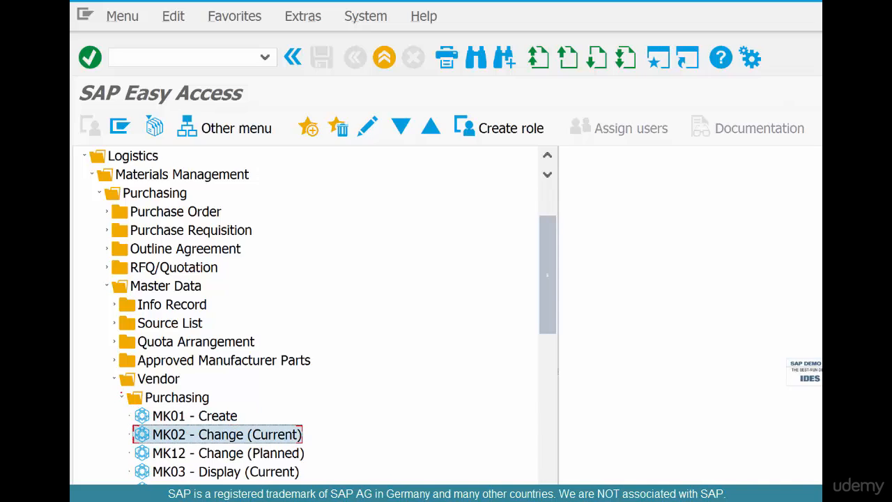
{"action": "left_click", "coordinate": [122, 397]}
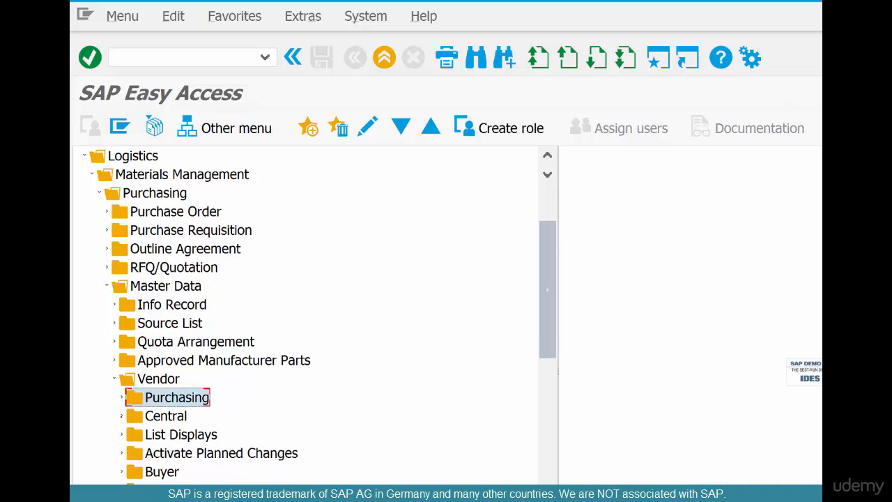
- Open the central vendor creation transaction XK01 from the Central folder
{"action": "left_click", "coordinate": [121, 416]}
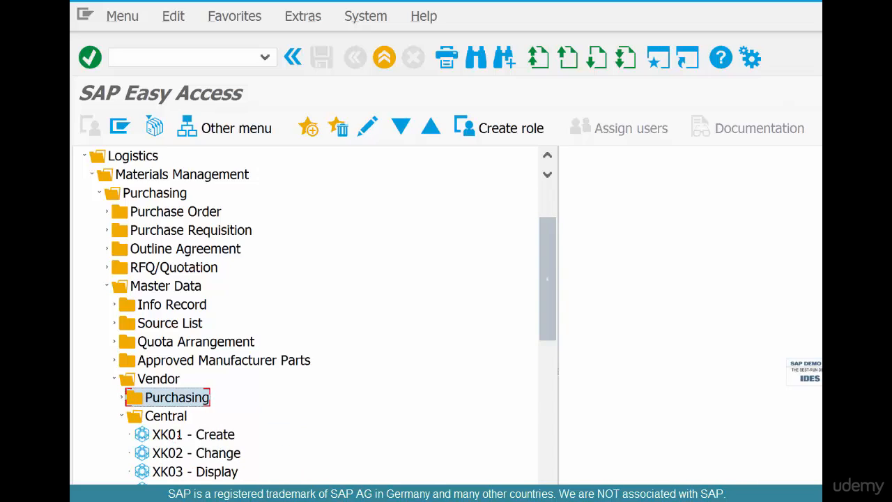
{"action": "left_click", "coordinate": [180, 434]}
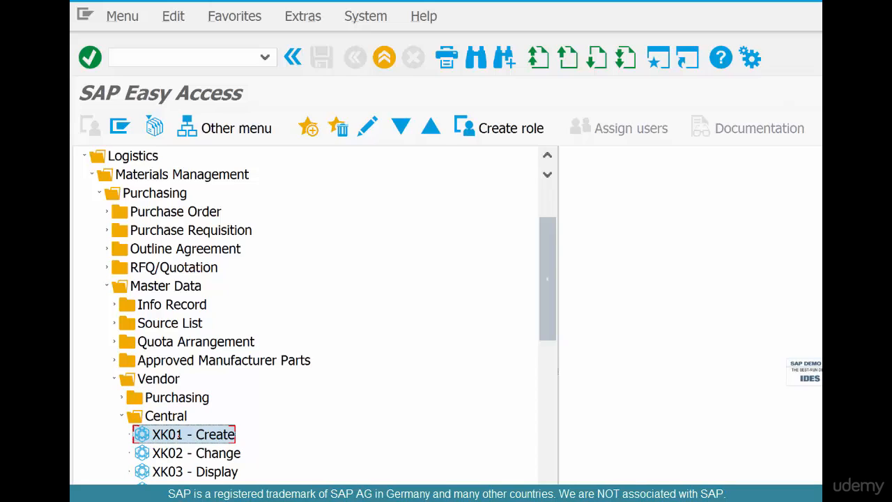
{"action": "double_click", "coordinate": [179, 436]}
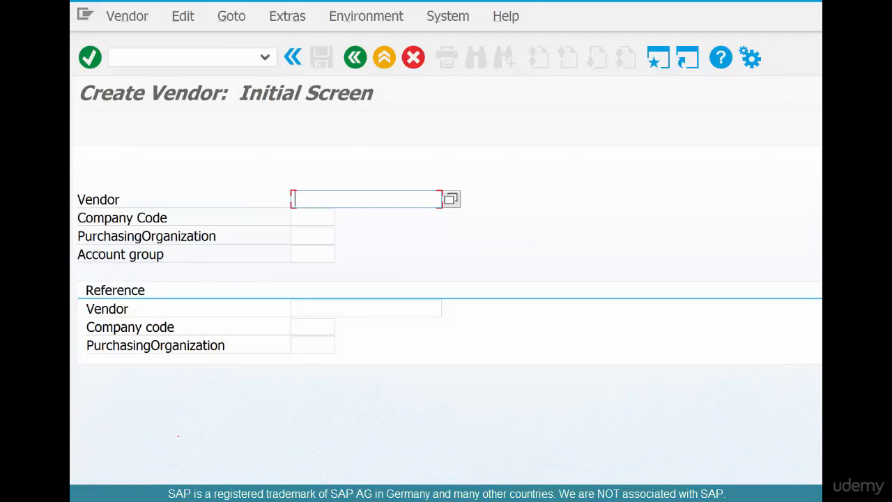
- Enter a vendor number with company code US01 and purchasing organization US01 for the new vendor
{"action": "type", "text": "400"}
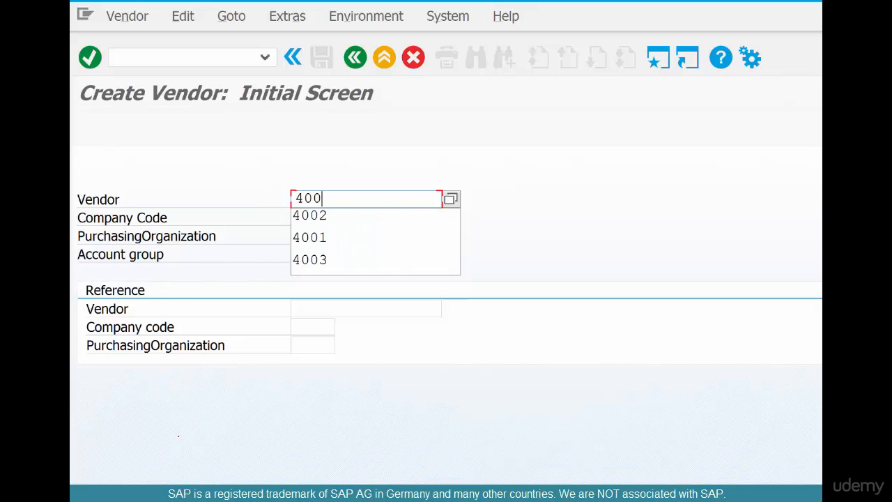
{"action": "type", "text": "2"}
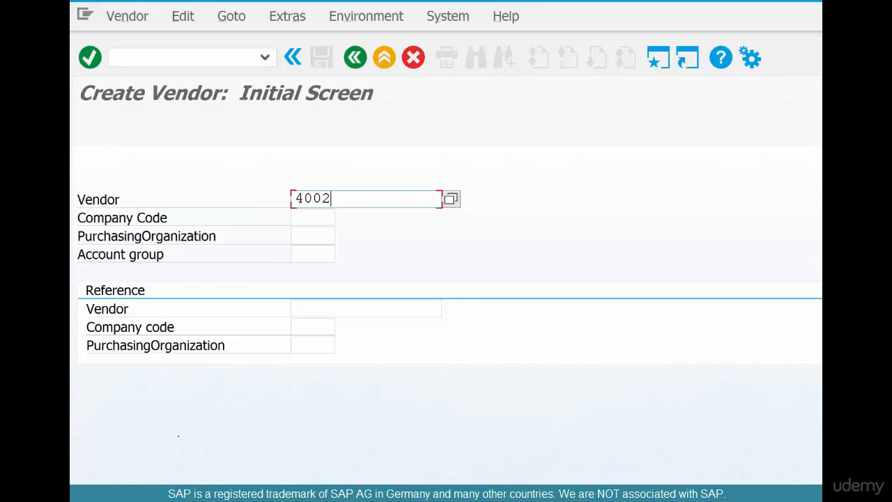
{"action": "key", "text": "Tab"}
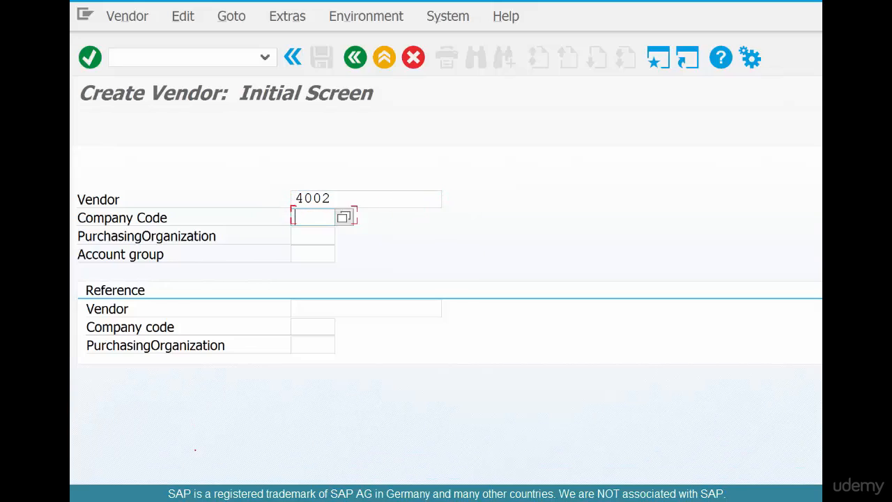
{"action": "key", "text": "Down"}
{"action": "key", "text": "Down"}
{"action": "key", "text": "Return"}
{"action": "key", "text": "Tab"}
{"action": "key", "text": "Down"}
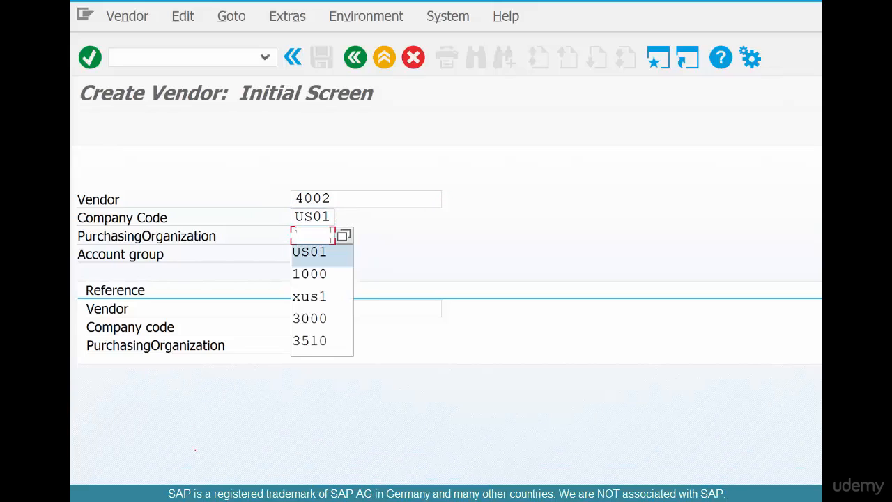
{"action": "type", "text": "US0"}
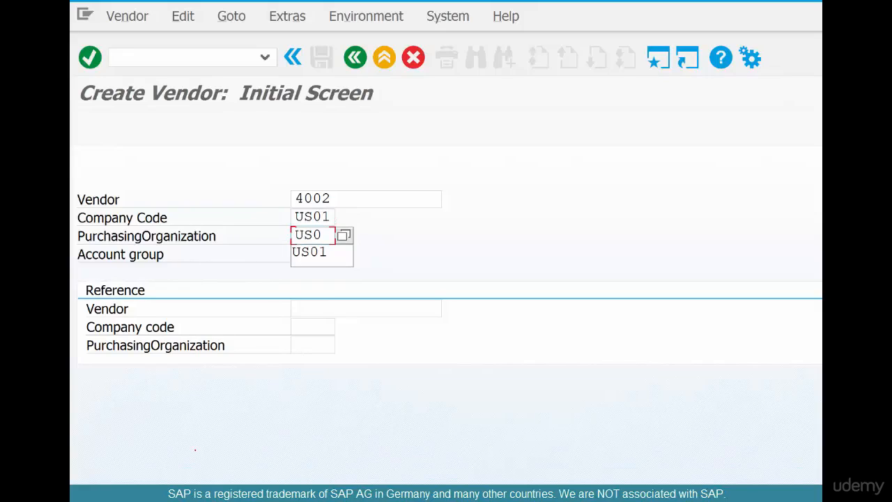
{"action": "type", "text": "1"}
{"action": "key", "text": "Tab"}
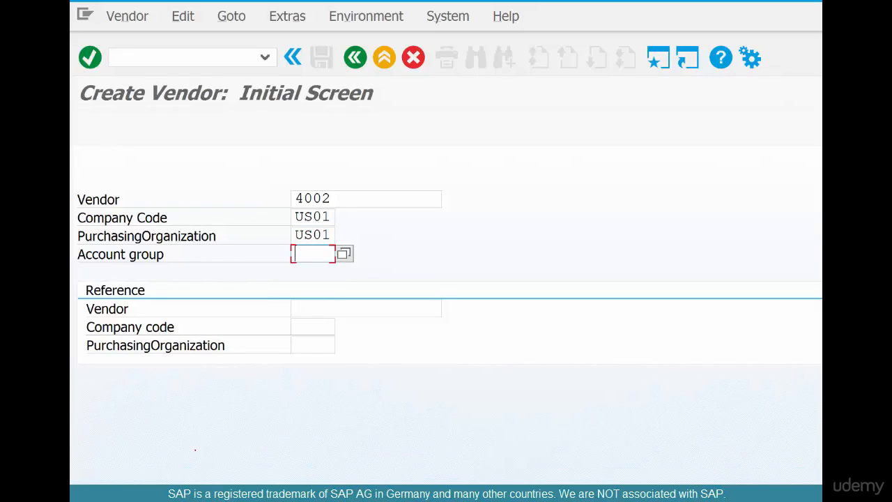
- Set the account group to 0001 and continue to the address data using the next vendor number
{"action": "type", "text": "0001"}
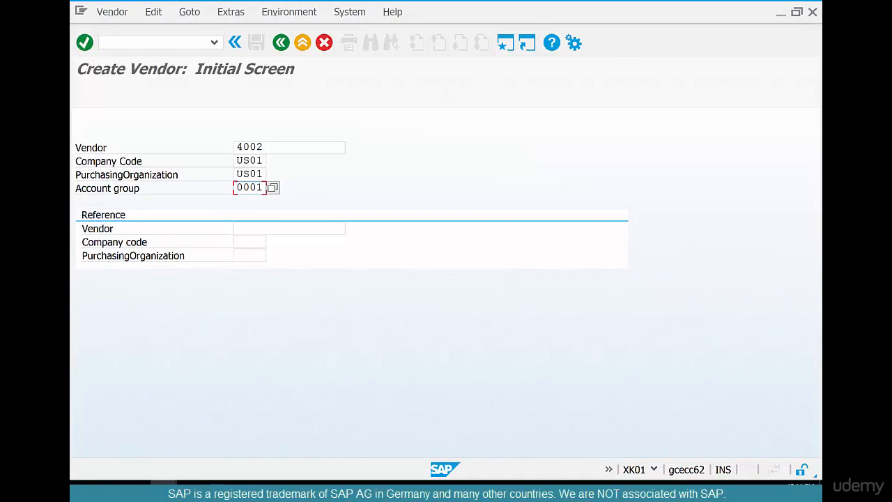
{"action": "key", "text": "Return"}
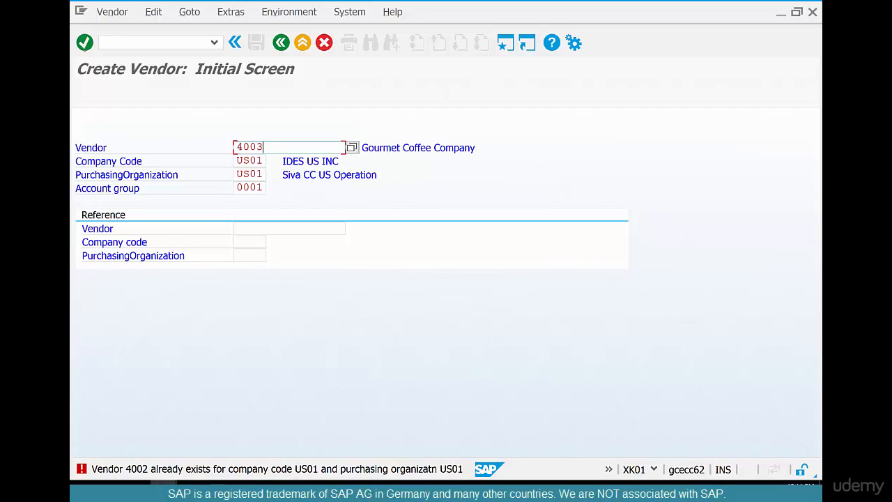
{"action": "key", "text": "Return"}
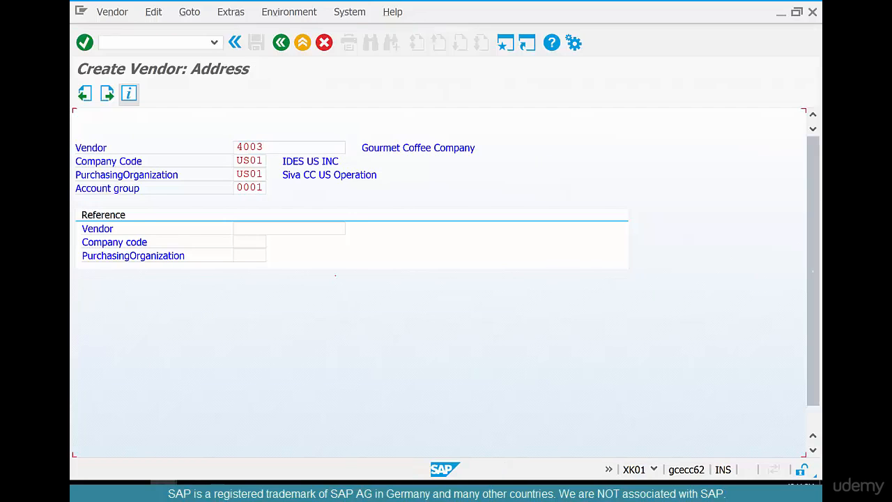
- Name the vendor Coffee Supplies Inc and set its search term to cs
{"action": "left_click", "coordinate": [236, 190]}
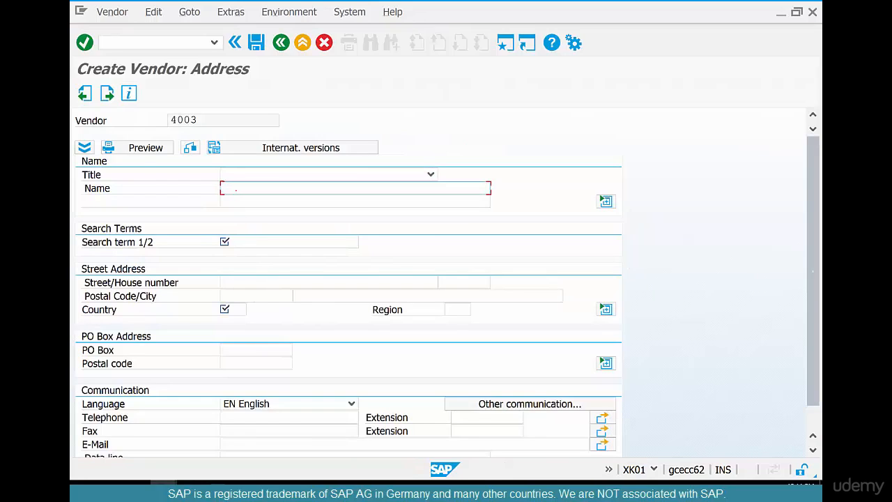
{"action": "type", "text": "Coffee Supplies Inc"}
{"action": "key", "text": "Return"}
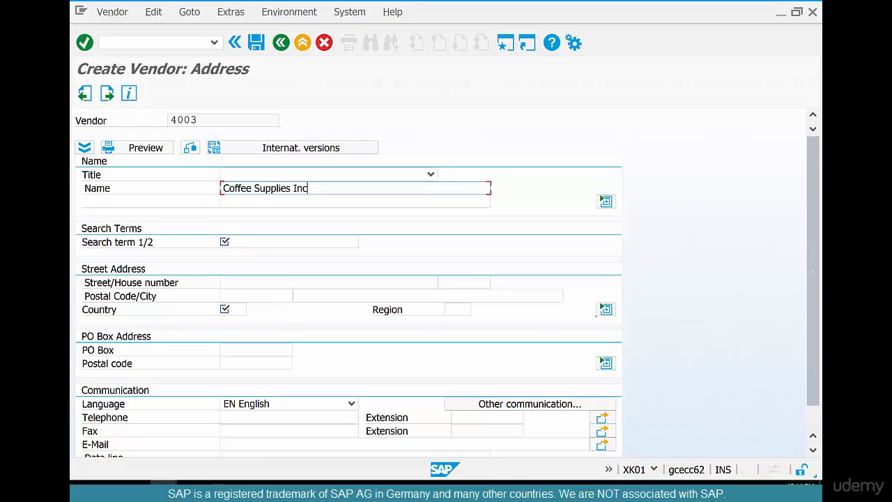
{"action": "left_click", "coordinate": [249, 240]}
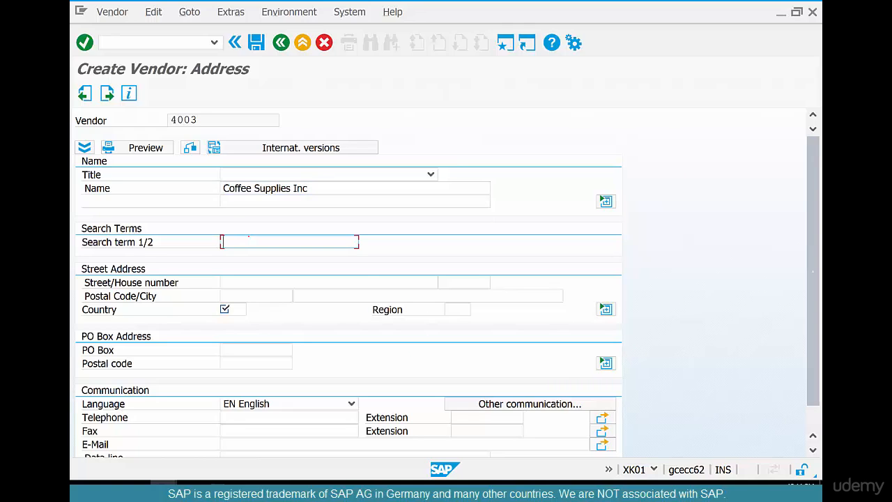
{"action": "type", "text": "cs"}
- Fill in the vendor's street address data with city Chicago, country us and region il
{"action": "left_click", "coordinate": [235, 282]}
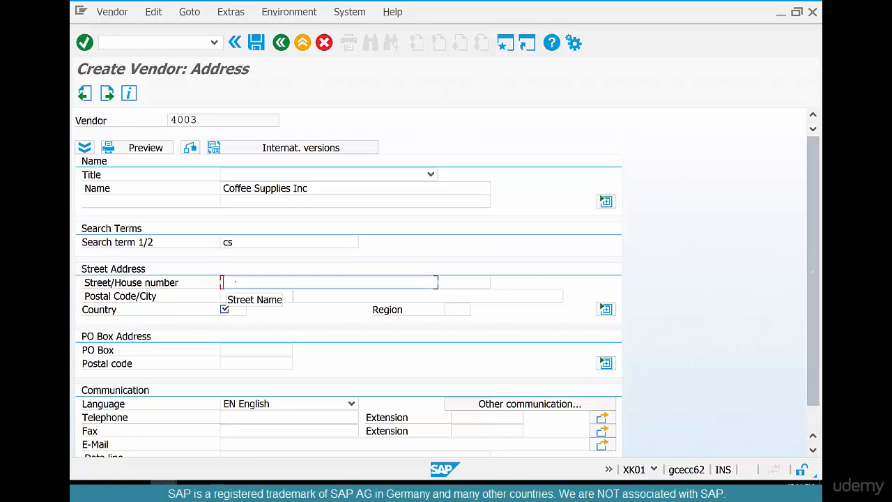
{"action": "left_click", "coordinate": [300, 296]}
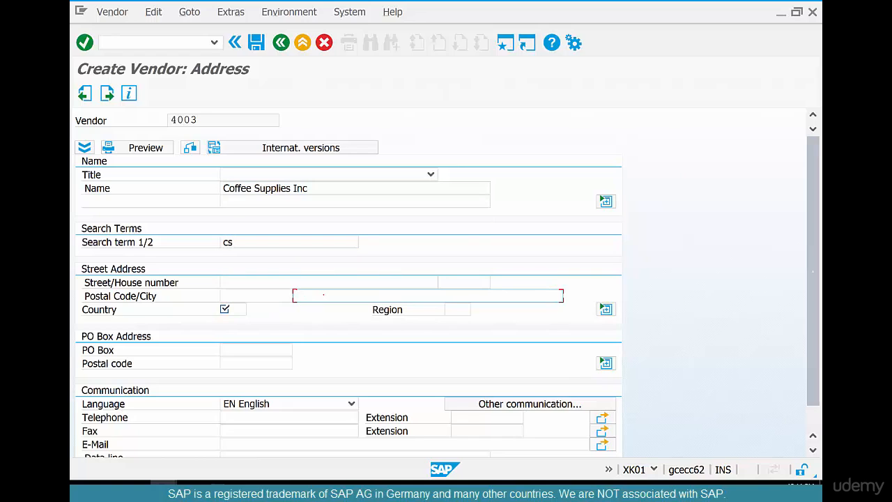
{"action": "type", "text": "c"}
{"action": "key", "text": "Down"}
{"action": "key", "text": "Return"}
{"action": "key", "text": "Tab"}
{"action": "type", "text": "us"}
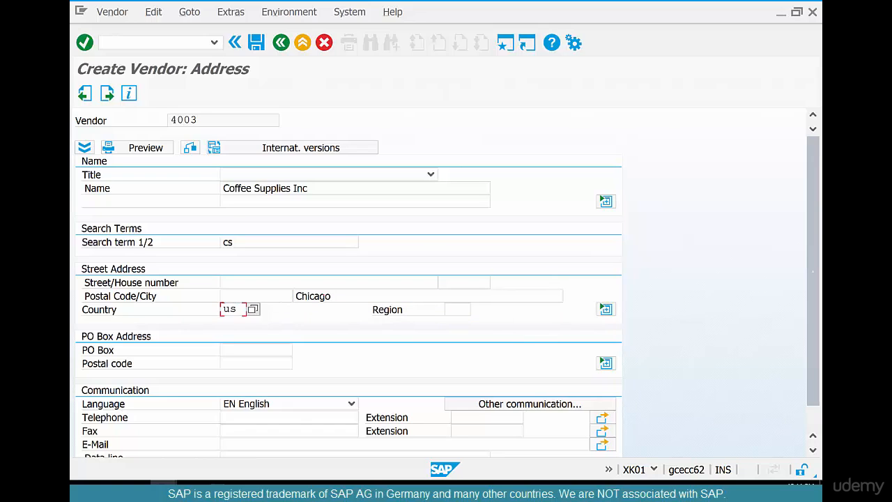
{"action": "key", "text": "Tab"}
{"action": "type", "text": "il"}
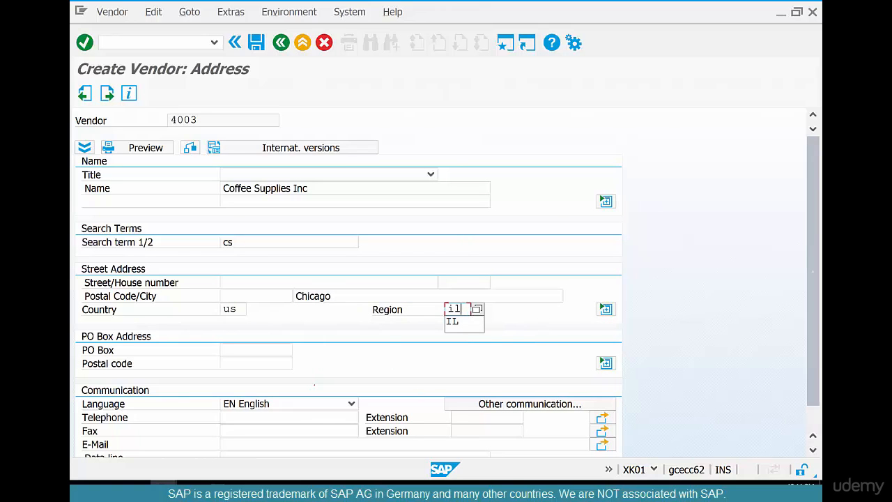
- Enter the vendor's telephone number in the communication data
{"action": "left_click", "coordinate": [300, 418]}
{"action": "type", "text": "312-0"}
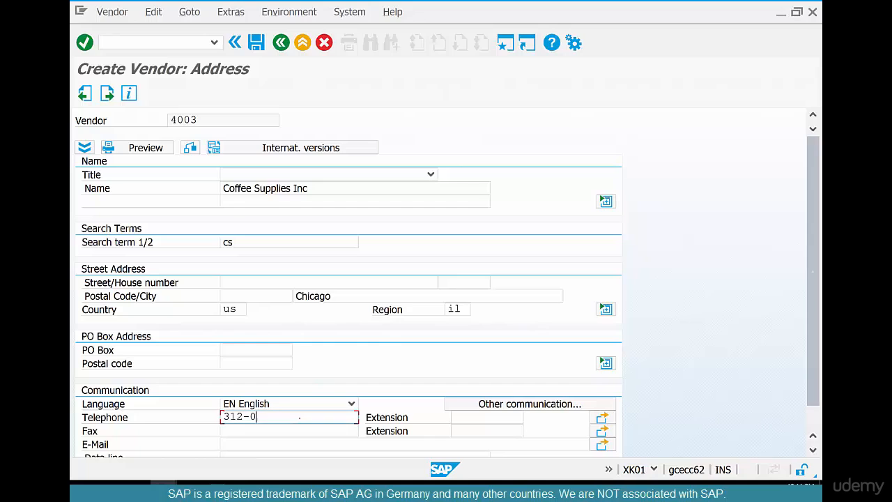
{"action": "type", "text": "00-0000"}
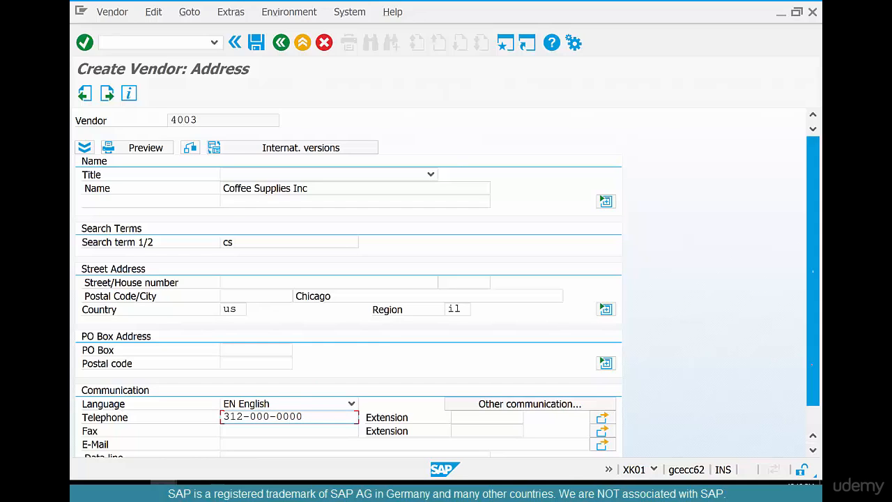
{"action": "scroll", "coordinate": [348, 285], "scroll_direction": "down", "scroll_amount": 1}
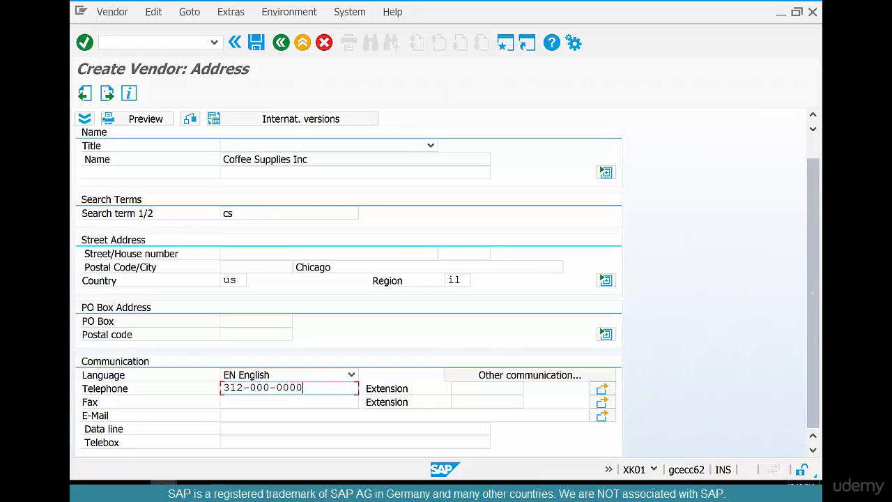
- Advance through the control and payment transactions data to the vendor's accounting information, leaving both sections blank
{"action": "left_click", "coordinate": [107, 94]}
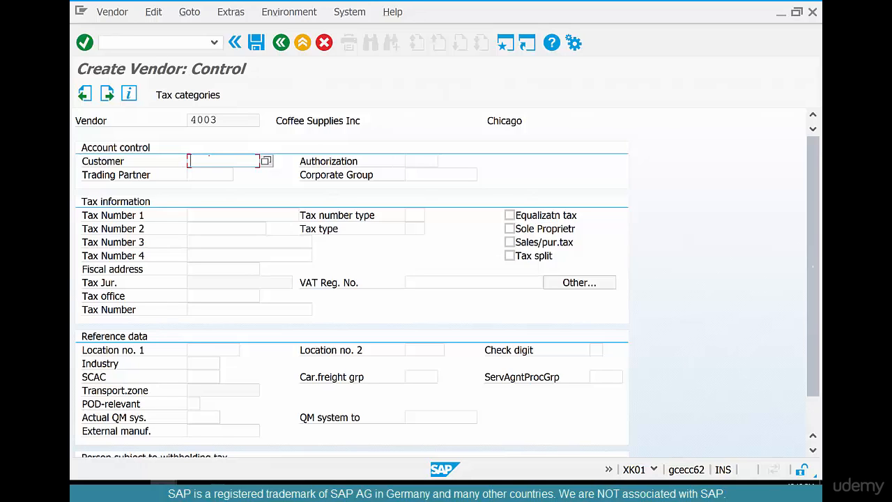
{"action": "left_click", "coordinate": [84, 42]}
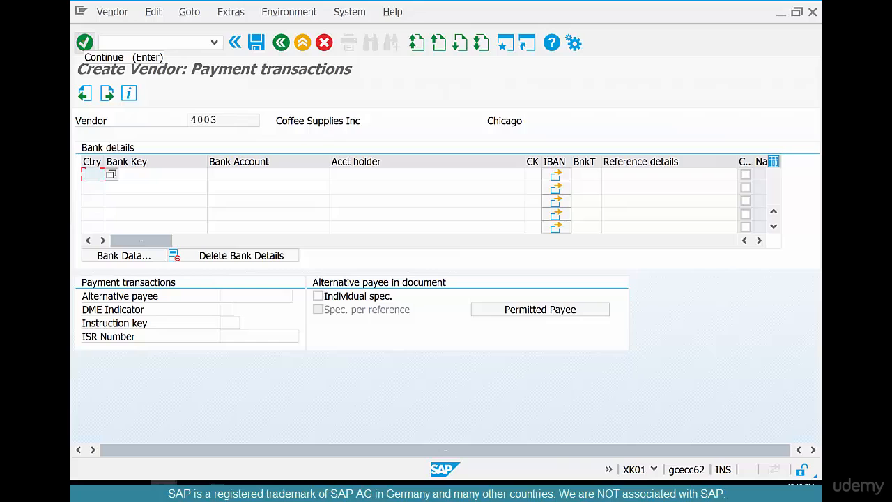
{"action": "left_click", "coordinate": [84, 42]}
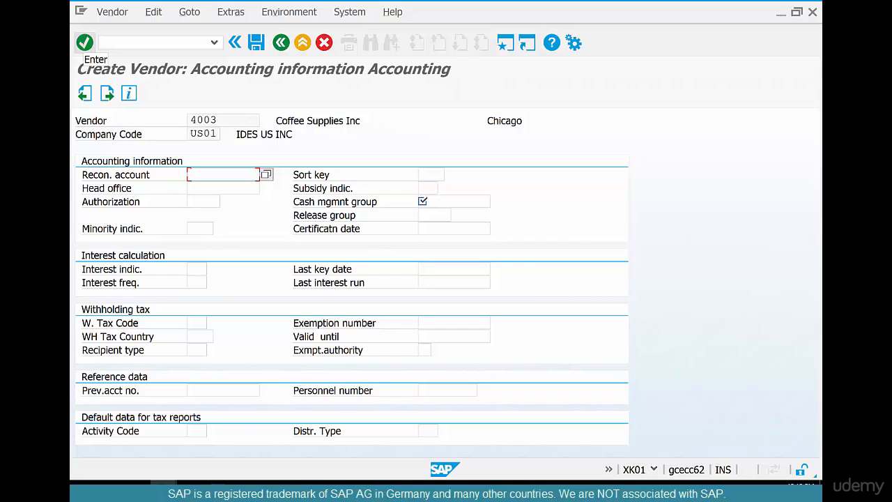
- Choose the suggested reconciliation account and set the cash management group to A1
{"action": "left_click", "coordinate": [223, 175]}
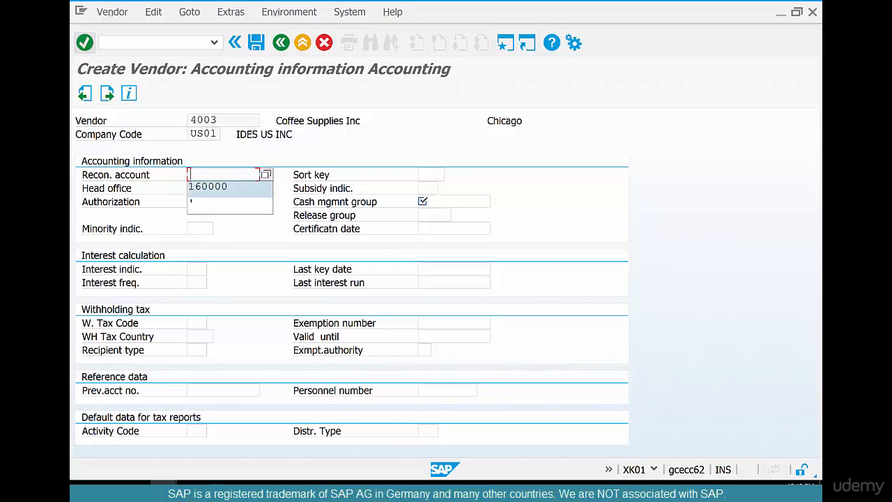
{"action": "key", "text": "Return"}
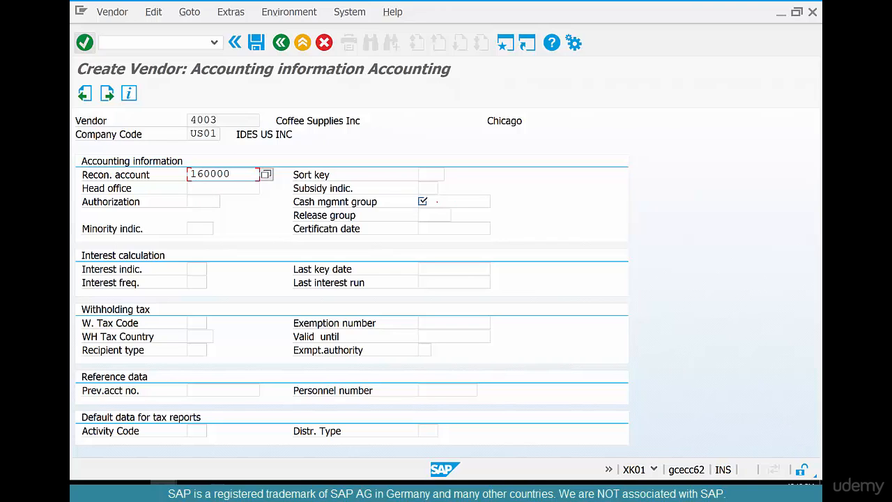
{"action": "left_click", "coordinate": [434, 202]}
{"action": "key", "text": "space"}
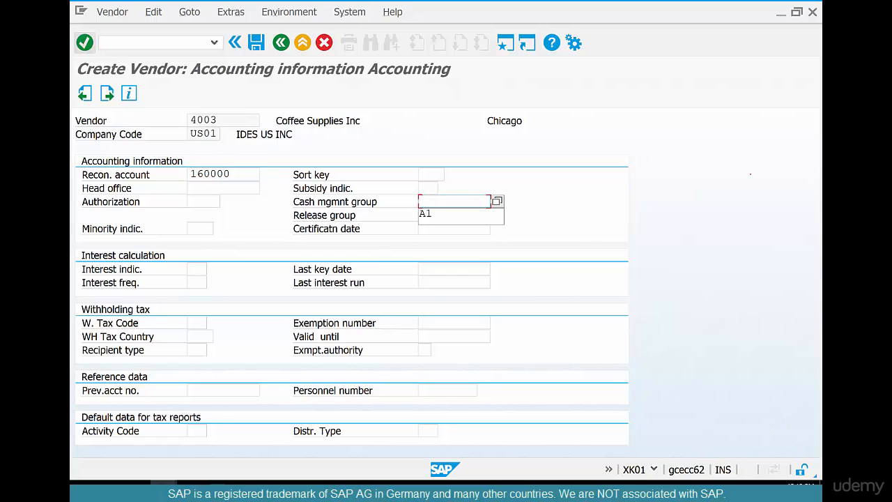
{"action": "key", "text": "Down"}
{"action": "key", "text": "Return"}
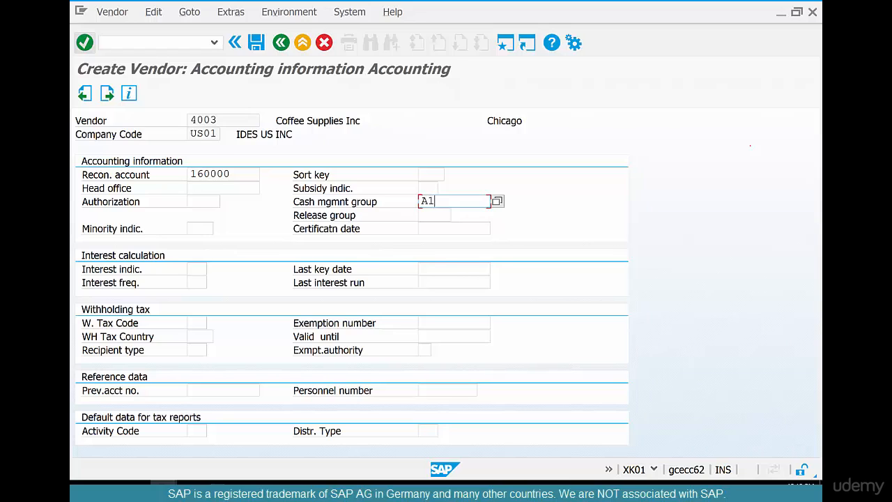
- Confirm the vendor's accounting information and continue to the next section of the record
{"action": "key", "text": "Return"}
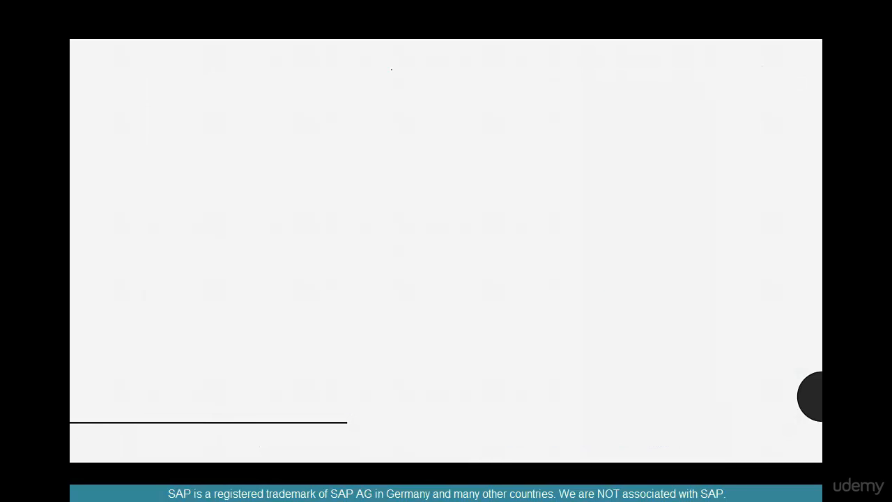
{"action": "left_click_drag", "start_coordinate": [393, 61], "coordinate": [413, 70]}
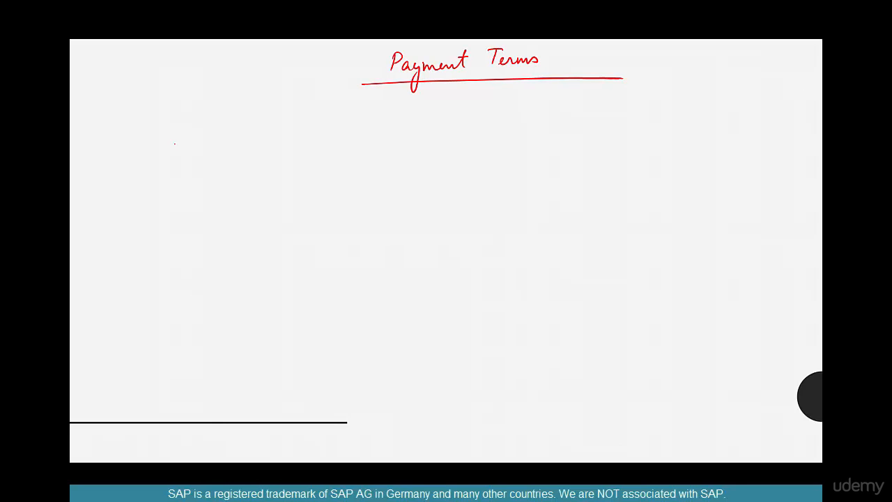
{"action": "mouse_move", "coordinate": [174, 134]}
{"action": "left_mouse_down"}
{"action": "mouse_move", "coordinate": [175, 151]}
{"action": "mouse_move", "coordinate": [185, 137]}
{"action": "mouse_move", "coordinate": [206, 139]}
{"action": "left_mouse_up"}
{"action": "left_click_drag", "start_coordinate": [213, 126], "coordinate": [214, 141]}
{"action": "mouse_move", "coordinate": [230, 131]}
{"action": "left_mouse_down"}
{"action": "mouse_move", "coordinate": [224, 140]}
{"action": "mouse_move", "coordinate": [258, 132]}
{"action": "mouse_move", "coordinate": [277, 140]}
{"action": "left_mouse_up"}
{"action": "mouse_move", "coordinate": [285, 131]}
{"action": "left_mouse_down"}
{"action": "mouse_move", "coordinate": [292, 143]}
{"action": "mouse_move", "coordinate": [315, 127]}
{"action": "left_mouse_up"}
{"action": "left_click_drag", "start_coordinate": [318, 127], "coordinate": [326, 125]}
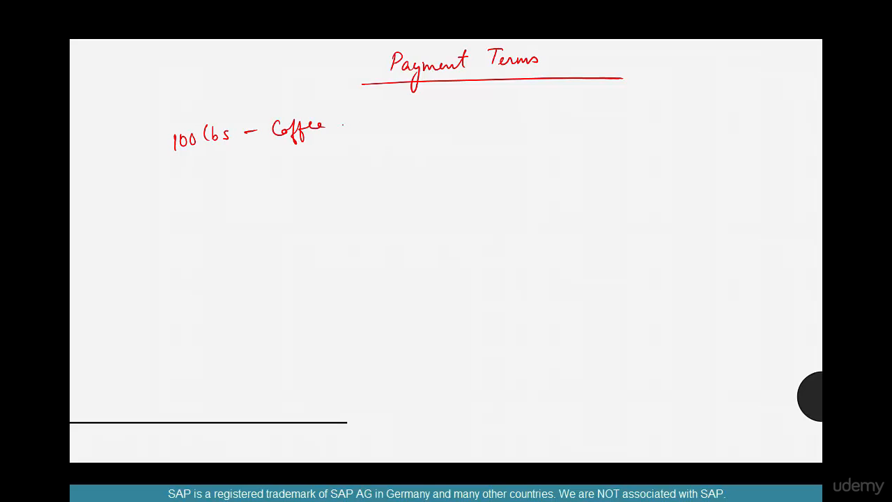
{"action": "mouse_move", "coordinate": [147, 155]}
{"action": "left_mouse_down"}
{"action": "mouse_move", "coordinate": [382, 143]}
{"action": "mouse_move", "coordinate": [347, 128]}
{"action": "mouse_move", "coordinate": [385, 120]}
{"action": "mouse_move", "coordinate": [399, 137]}
{"action": "left_mouse_up"}
{"action": "mouse_move", "coordinate": [414, 105]}
{"action": "left_mouse_down"}
{"action": "mouse_move", "coordinate": [408, 132]}
{"action": "mouse_move", "coordinate": [421, 129]}
{"action": "left_mouse_up"}
{"action": "mouse_move", "coordinate": [428, 113]}
{"action": "left_mouse_down"}
{"action": "mouse_move", "coordinate": [431, 126]}
{"action": "mouse_move", "coordinate": [470, 119]}
{"action": "left_mouse_up"}
{"action": "left_click_drag", "start_coordinate": [460, 128], "coordinate": [488, 125]}
{"action": "left_click_drag", "start_coordinate": [499, 111], "coordinate": [499, 113]}
{"action": "left_click_drag", "start_coordinate": [508, 111], "coordinate": [508, 111]}
{"action": "left_click_drag", "start_coordinate": [520, 110], "coordinate": [518, 111]}
{"action": "left_click_drag", "start_coordinate": [544, 106], "coordinate": [539, 129]}
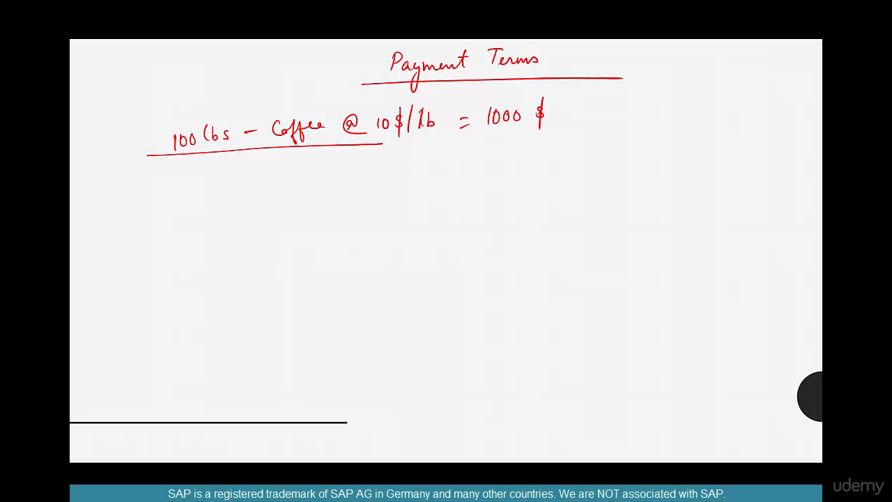
{"action": "left_click_drag", "start_coordinate": [90, 182], "coordinate": [802, 164]}
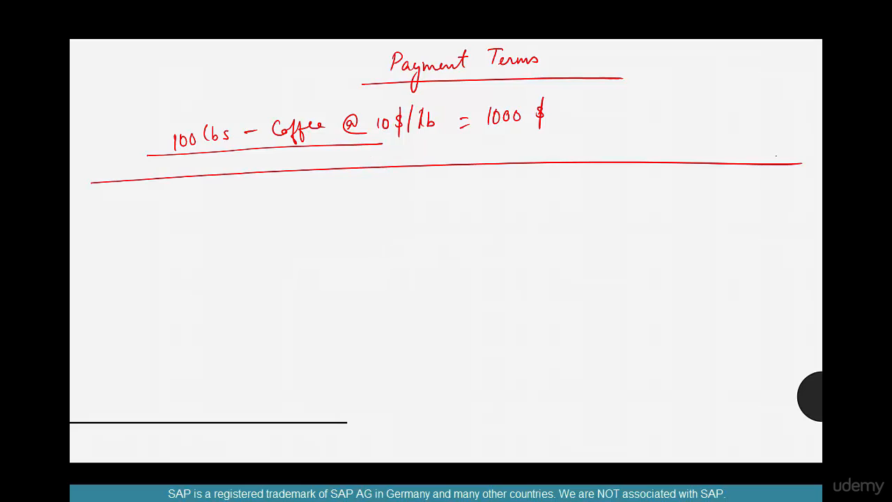
{"action": "key", "text": "Right"}
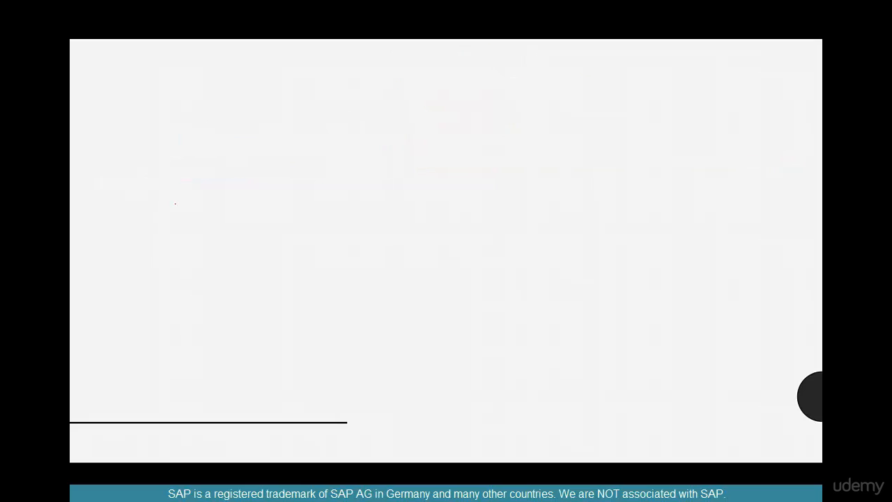
{"action": "key", "text": "Left"}
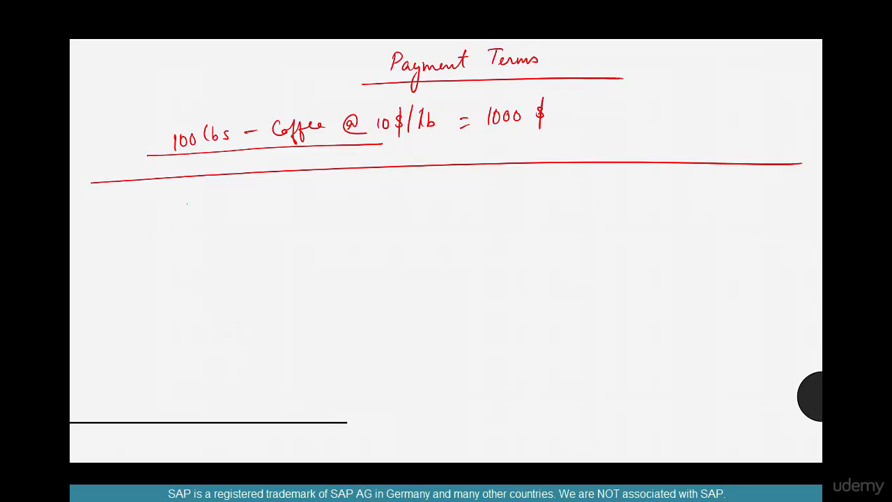
{"action": "mouse_move", "coordinate": [185, 221]}
{"action": "left_mouse_down"}
{"action": "mouse_move", "coordinate": [198, 203]}
{"action": "mouse_move", "coordinate": [214, 208]}
{"action": "left_mouse_up"}
{"action": "left_click_drag", "start_coordinate": [222, 207], "coordinate": [234, 200]}
{"action": "mouse_move", "coordinate": [228, 201]}
{"action": "left_mouse_down"}
{"action": "mouse_move", "coordinate": [229, 218]}
{"action": "mouse_move", "coordinate": [268, 198]}
{"action": "left_mouse_up"}
{"action": "left_click_drag", "start_coordinate": [142, 233], "coordinate": [293, 225]}
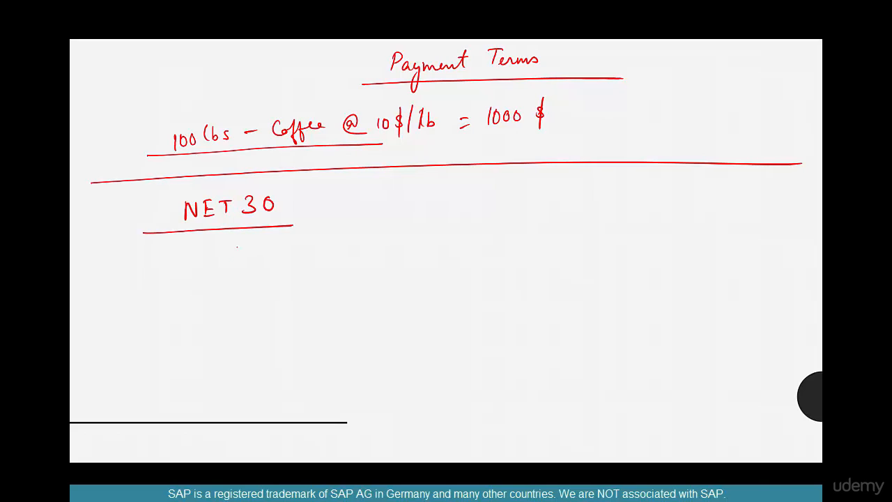
{"action": "left_click_drag", "start_coordinate": [236, 231], "coordinate": [232, 389]}
{"action": "mouse_move", "coordinate": [244, 259]}
{"action": "left_mouse_down"}
{"action": "mouse_move", "coordinate": [240, 271]}
{"action": "mouse_move", "coordinate": [258, 257]}
{"action": "mouse_move", "coordinate": [262, 268]}
{"action": "mouse_move", "coordinate": [275, 267]}
{"action": "left_mouse_up"}
{"action": "left_click_drag", "start_coordinate": [283, 255], "coordinate": [283, 263]}
{"action": "left_click_drag", "start_coordinate": [293, 241], "coordinate": [289, 249]}
{"action": "left_click_drag", "start_coordinate": [303, 236], "coordinate": [301, 248]}
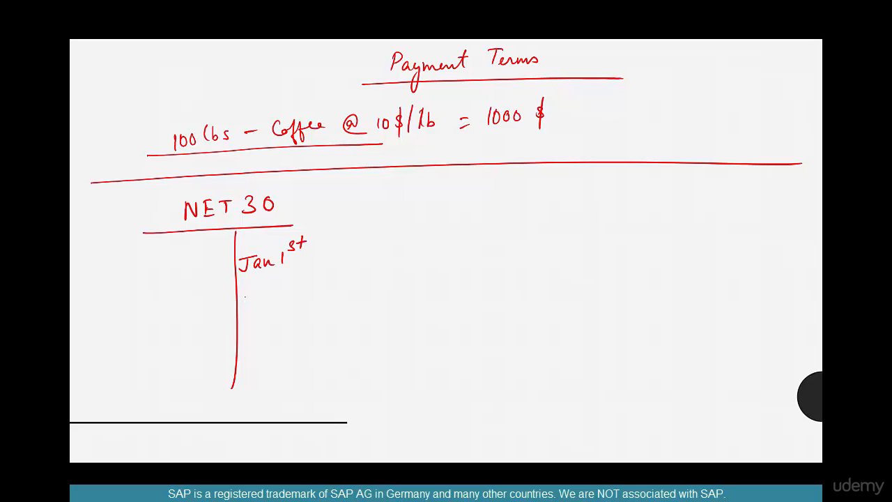
{"action": "mouse_move", "coordinate": [237, 297]}
{"action": "left_mouse_down"}
{"action": "mouse_move", "coordinate": [460, 291]}
{"action": "mouse_move", "coordinate": [463, 304]}
{"action": "left_mouse_up"}
{"action": "mouse_move", "coordinate": [378, 302]}
{"action": "left_mouse_down"}
{"action": "mouse_move", "coordinate": [385, 308]}
{"action": "mouse_move", "coordinate": [378, 313]}
{"action": "left_mouse_up"}
{"action": "left_click_drag", "start_coordinate": [394, 302], "coordinate": [424, 311]}
{"action": "mouse_move", "coordinate": [429, 304]}
{"action": "left_mouse_down"}
{"action": "mouse_move", "coordinate": [421, 328]}
{"action": "mouse_move", "coordinate": [430, 309]}
{"action": "left_mouse_up"}
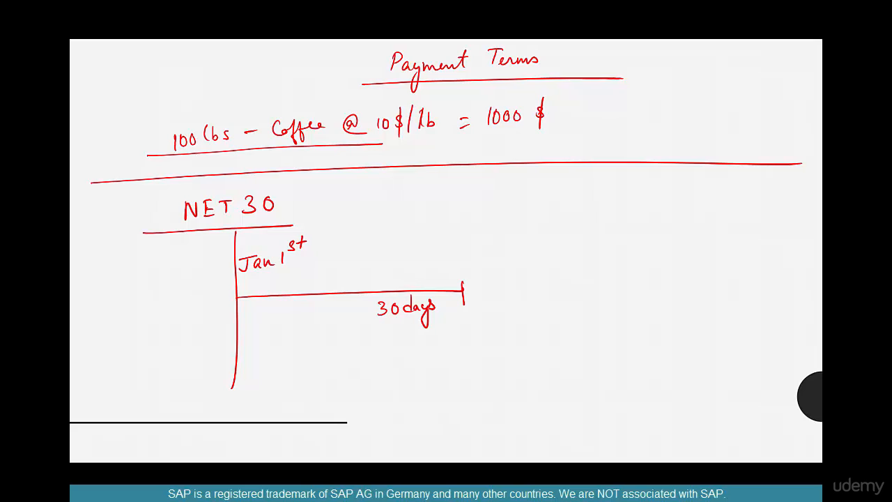